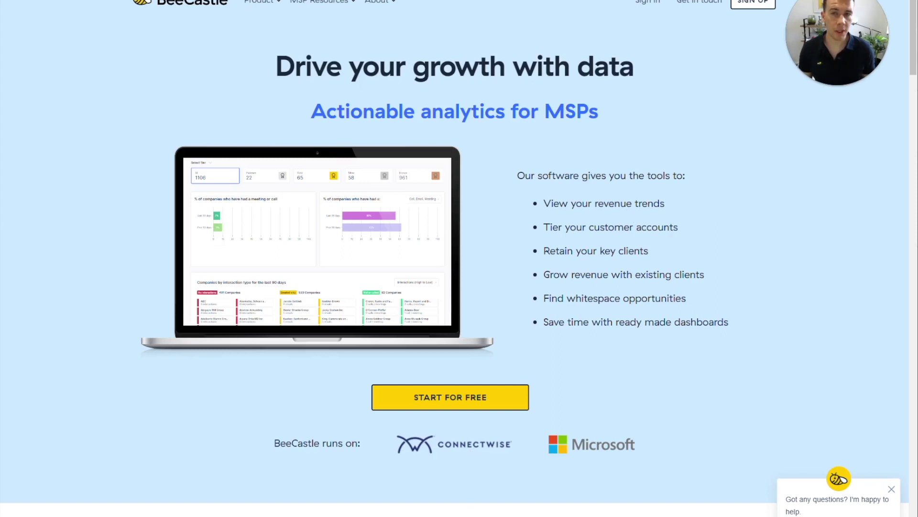
On the free sign-up page, enter your work email address and submit it to get started.
{"action": "left_click", "coordinate": [485, 403]}
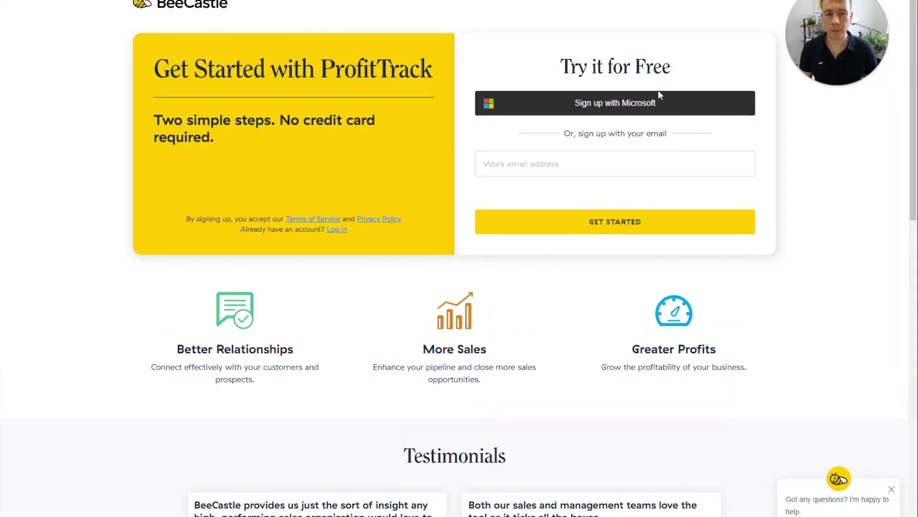
{"action": "left_click", "coordinate": [639, 165]}
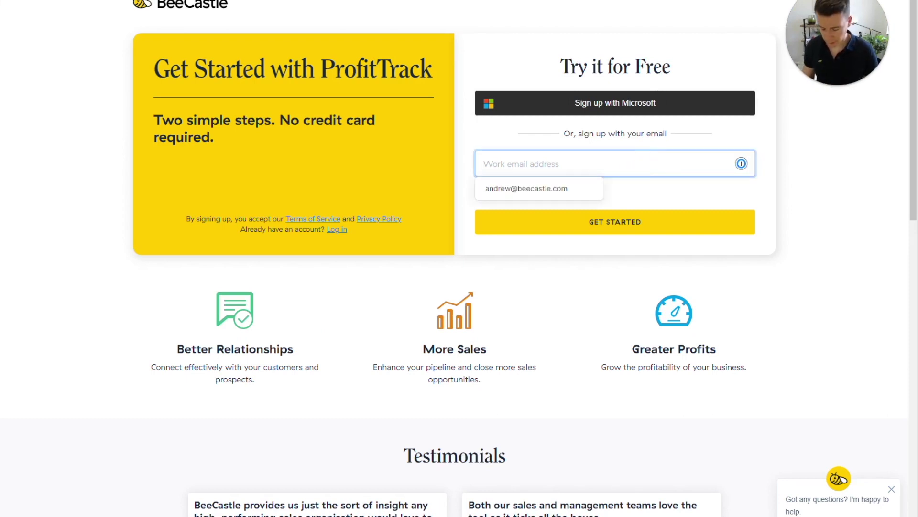
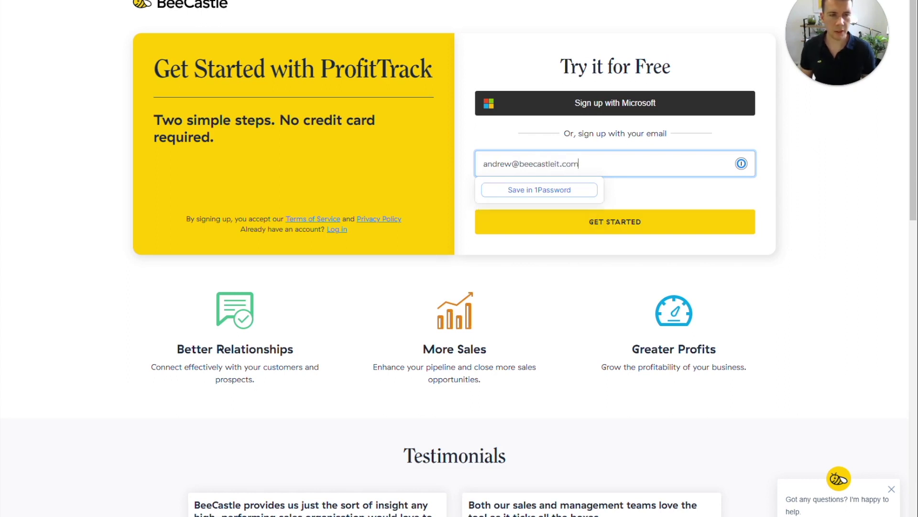
{"action": "left_click", "coordinate": [650, 188]}
{"action": "left_click", "coordinate": [640, 223]}
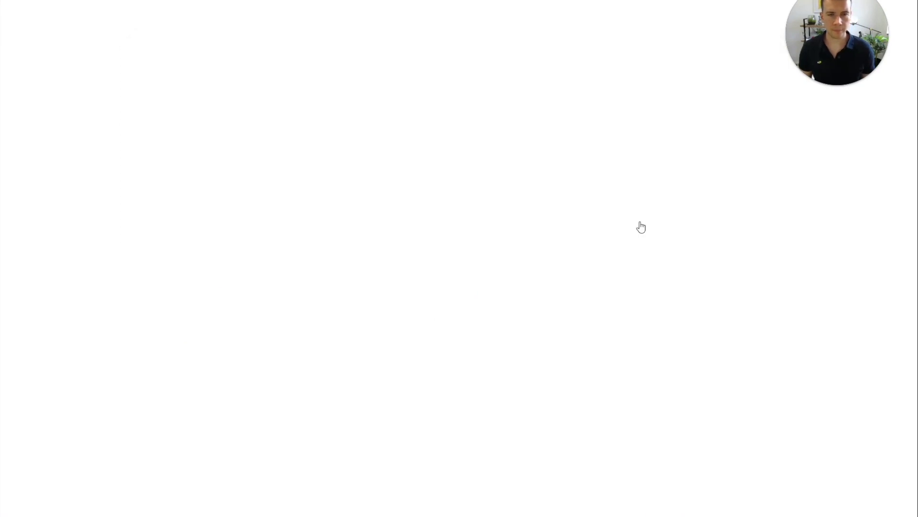
Autofill your details and company BeeCastle IT (Australia, ConnectWise Manage), create the account, and start connecting ConnectWise.
{"action": "key", "text": "super+backslash"}
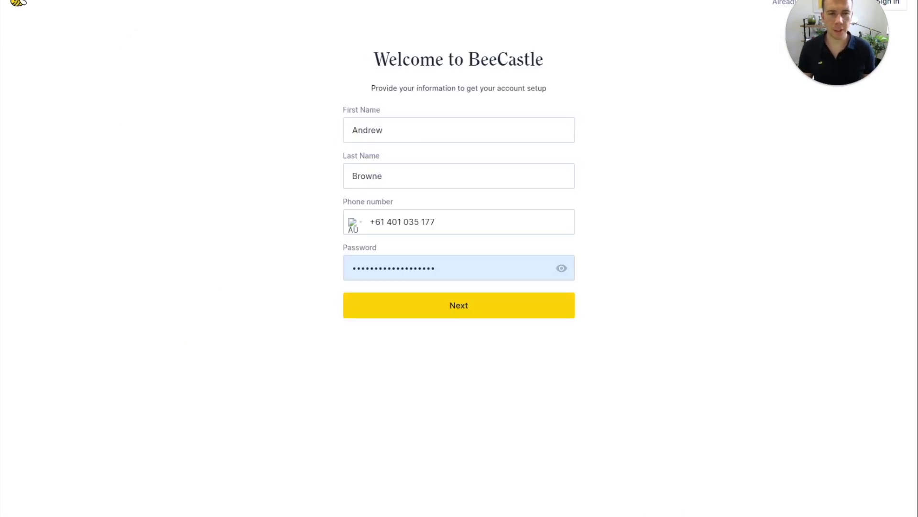
{"action": "left_click", "coordinate": [486, 310]}
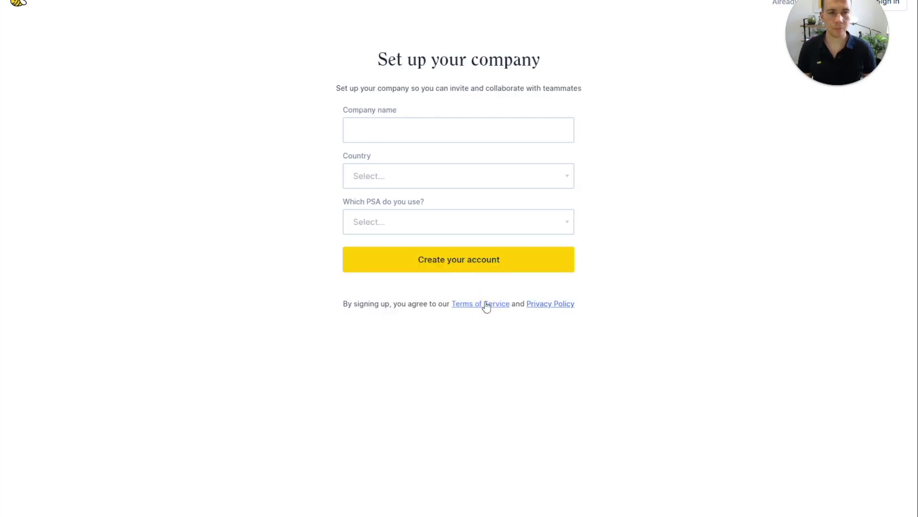
{"action": "key", "text": "super+backslash"}
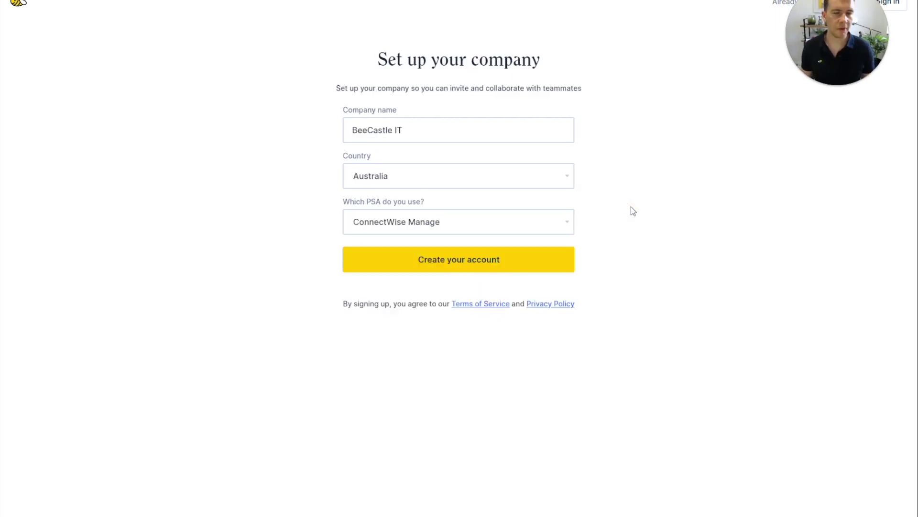
{"action": "left_click", "coordinate": [424, 268]}
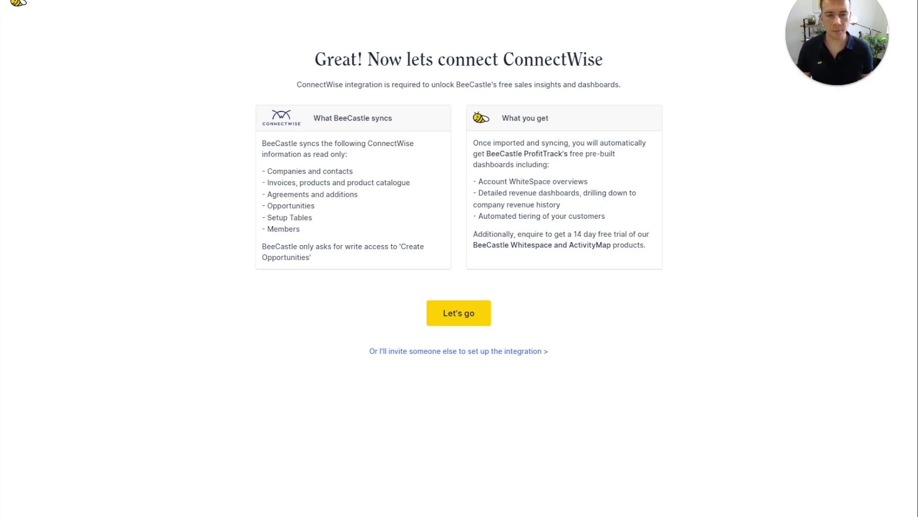
{"action": "left_click", "coordinate": [483, 314]}
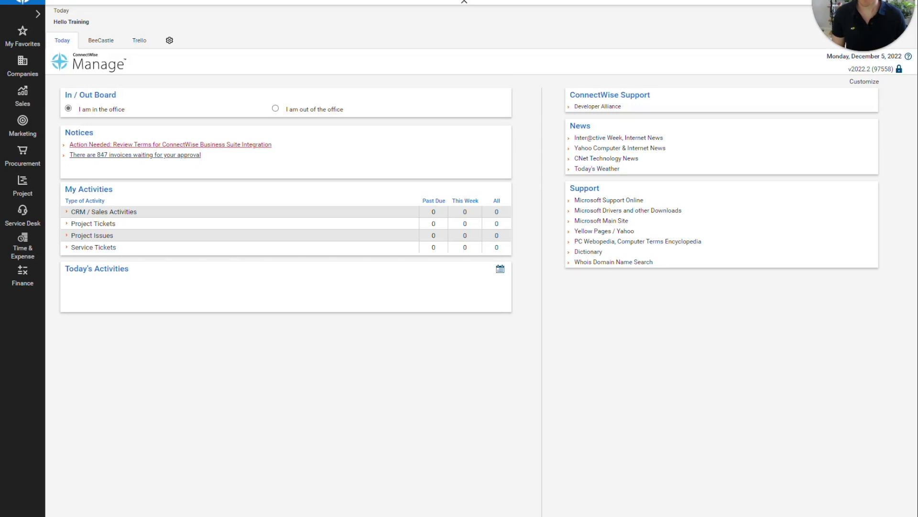
Add security role 'BeeCastleIntegration' with Inquire access set to All on selected modules, and save it.
{"action": "left_click", "coordinate": [22, 513]}
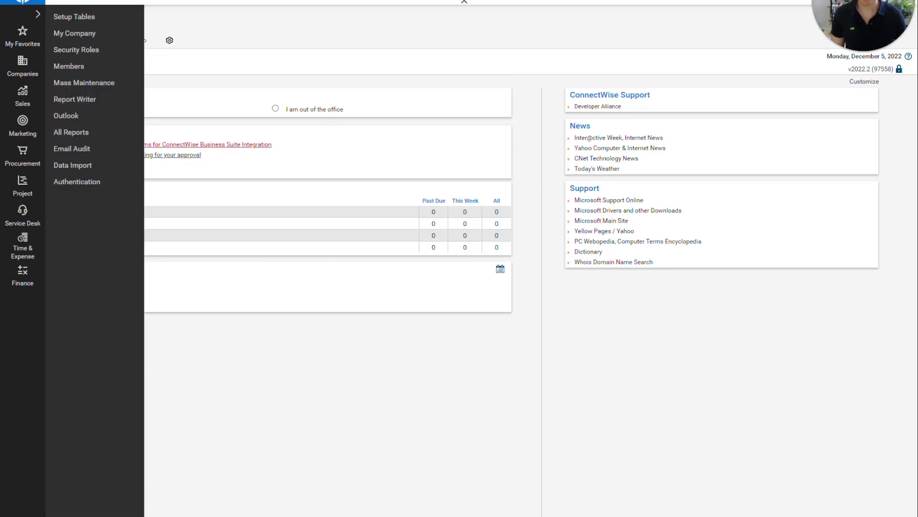
{"action": "left_click", "coordinate": [104, 50]}
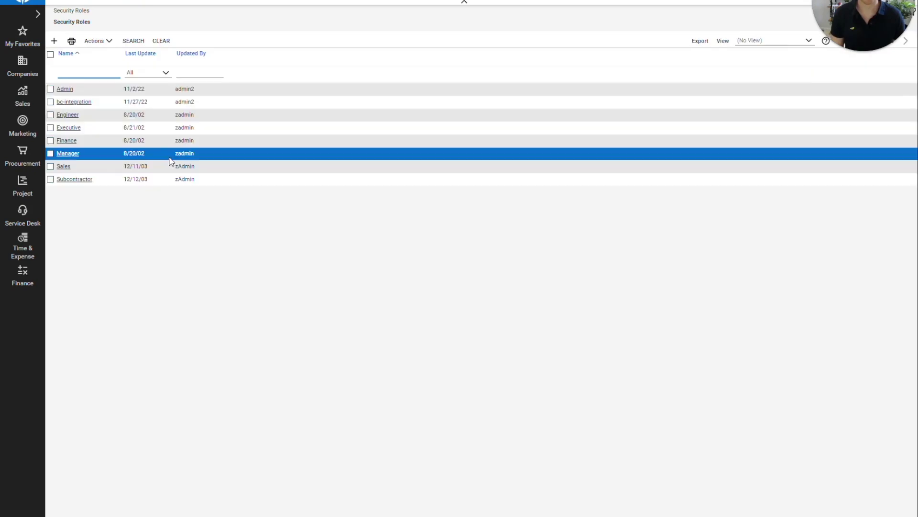
{"action": "left_click", "coordinate": [54, 41]}
{"action": "left_click", "coordinate": [97, 73]}
{"action": "type", "text": "Be"}
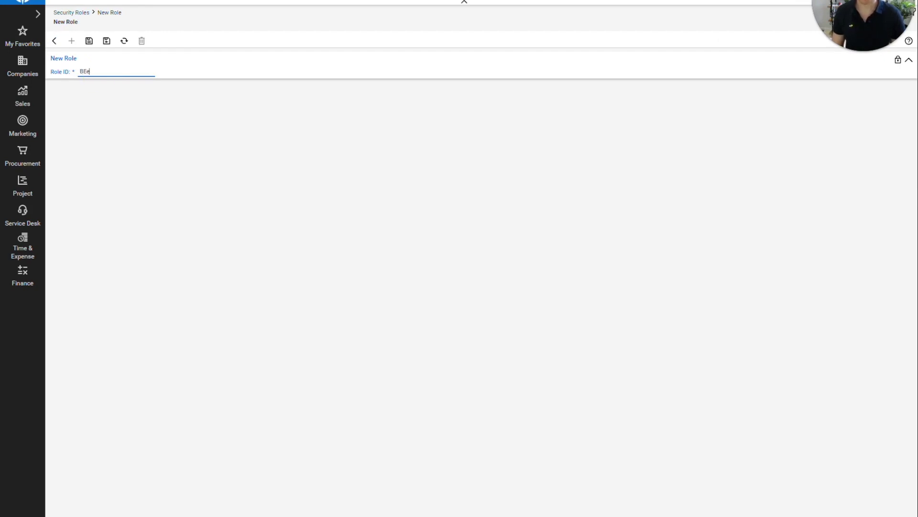
{"action": "type", "text": "eCastleInteggration"}
{"action": "left_click", "coordinate": [118, 72]}
{"action": "key", "text": "BackSpace"}
{"action": "left_click", "coordinate": [130, 82]}
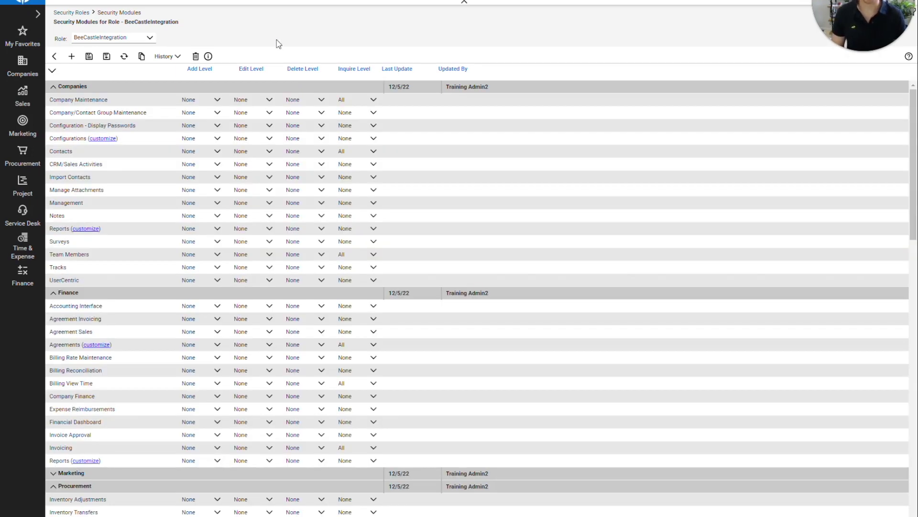
{"action": "left_click", "coordinate": [90, 57]}
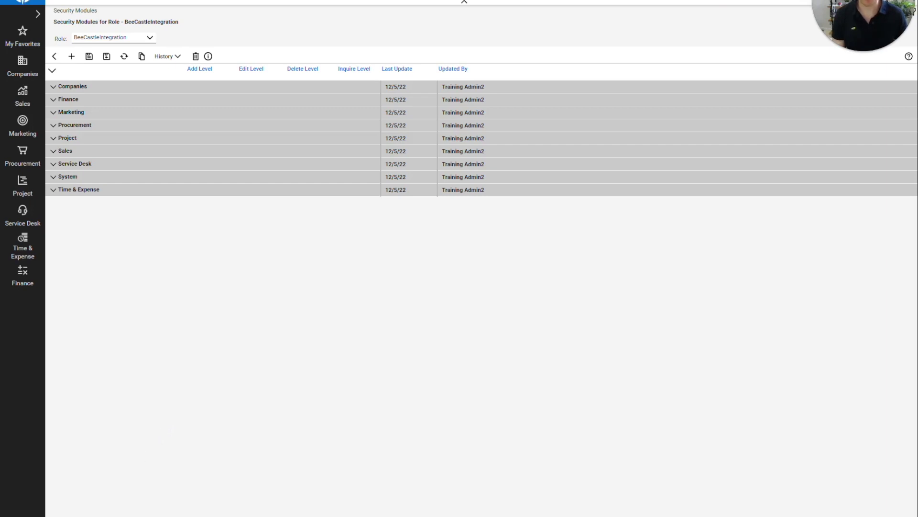
{"action": "left_click", "coordinate": [23, 306]}
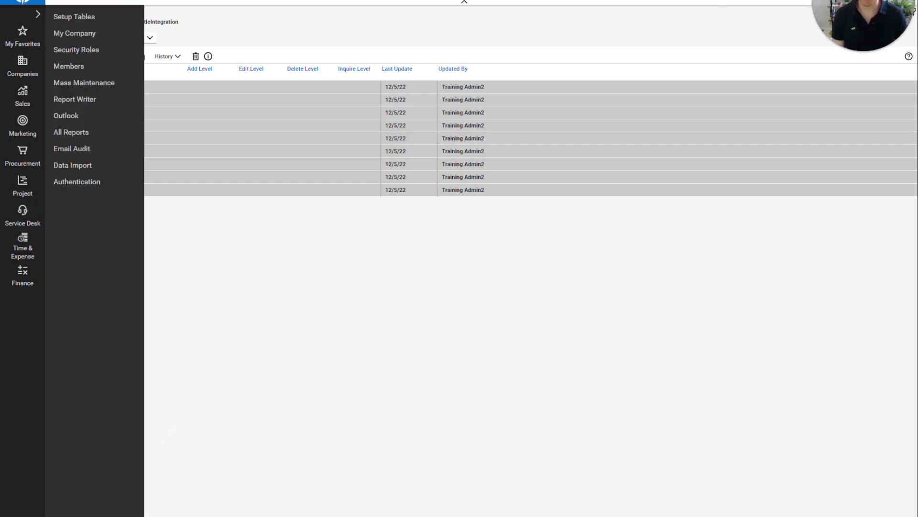
Create and save API member BeeCastleIT with the BeeCastleIntegration role, then begin a new API key.
{"action": "left_click", "coordinate": [77, 74]}
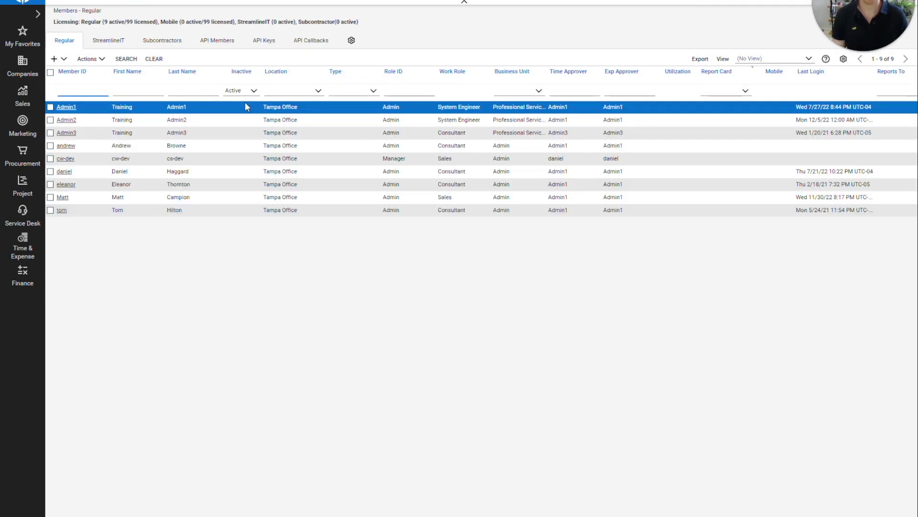
{"action": "left_click", "coordinate": [221, 44]}
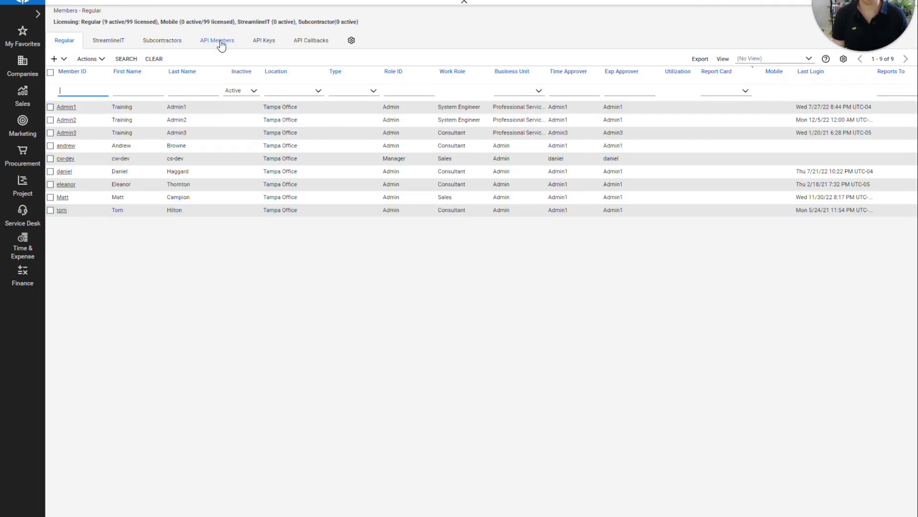
{"action": "left_click", "coordinate": [54, 60]}
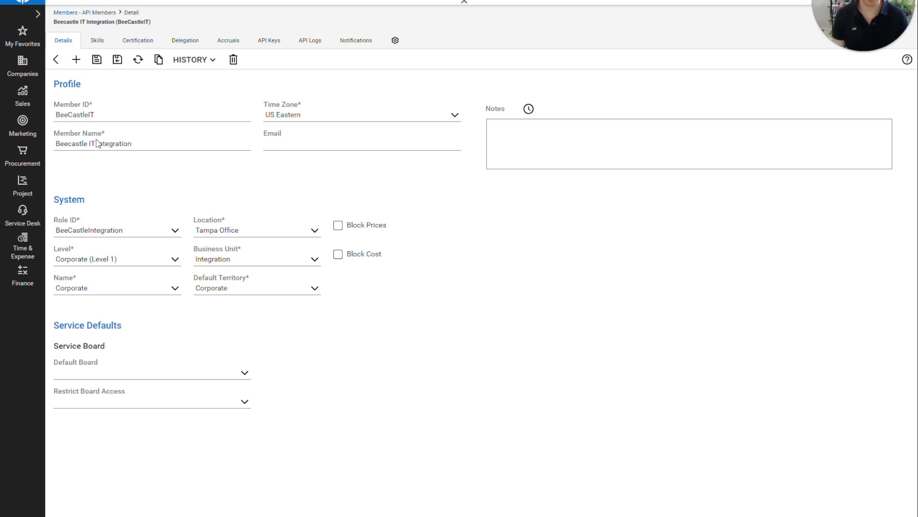
{"action": "left_click", "coordinate": [98, 60]}
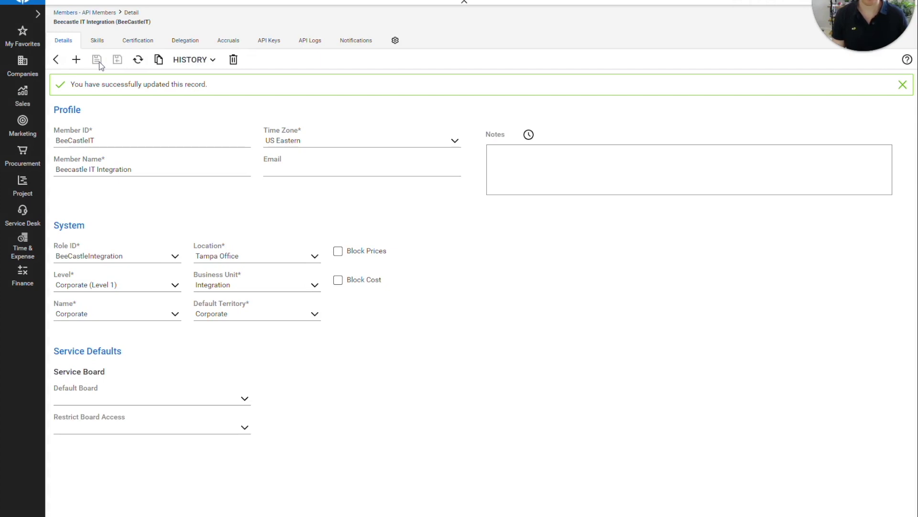
{"action": "left_click", "coordinate": [265, 42]}
{"action": "left_click", "coordinate": [55, 60]}
Save the API key with description 'BeeCastleIntegration' to generate its public and private keys.
{"action": "left_click", "coordinate": [109, 85]}
{"action": "type", "text": "BeeCastle"}
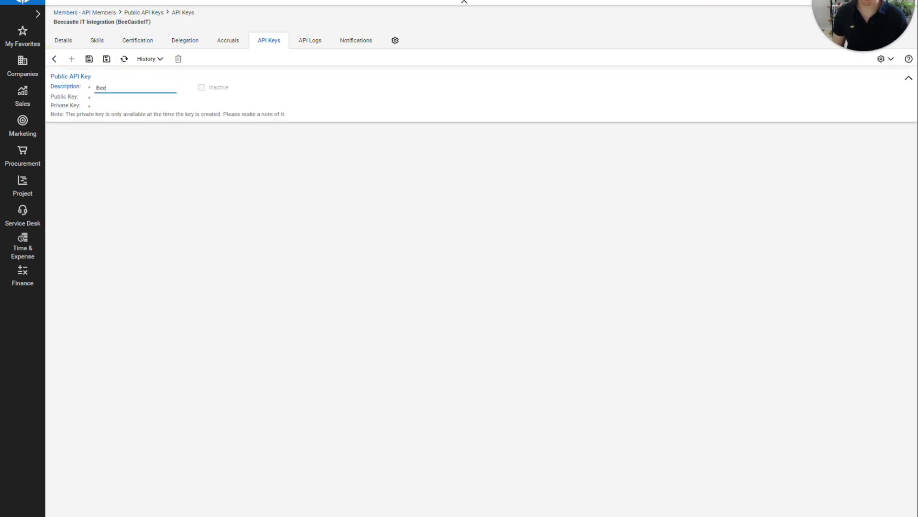
{"action": "type", "text": "Integration"}
{"action": "left_click", "coordinate": [90, 60]}
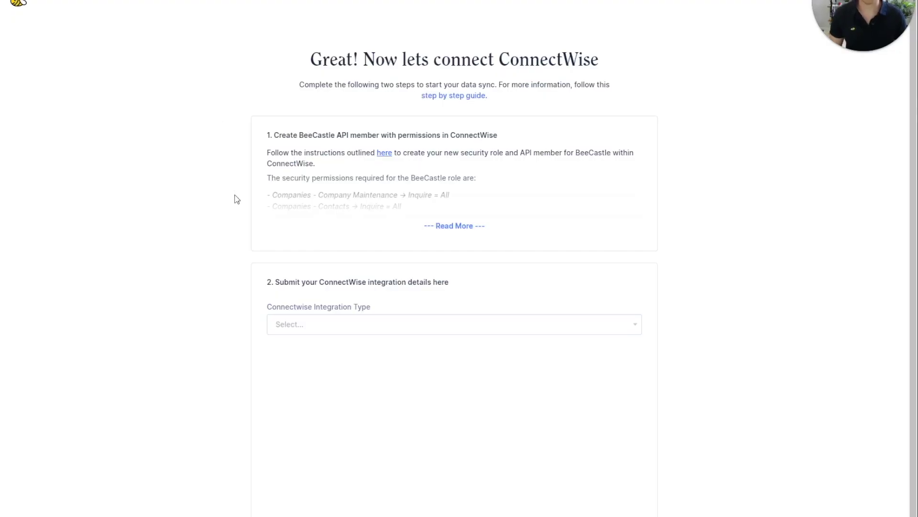
Submit a Cloud integration with region 'aus', company 'BeeCastle' and email domain 'beecastleit.com'.
{"action": "left_click", "coordinate": [354, 331]}
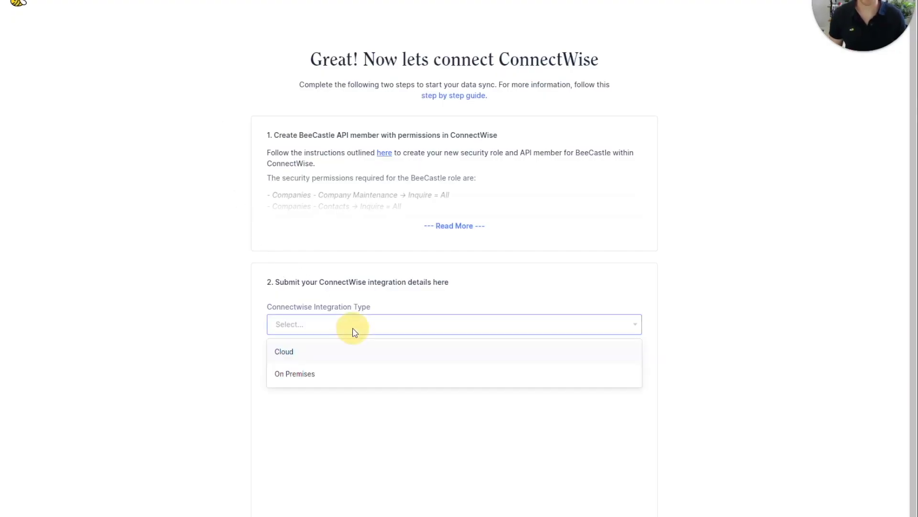
{"action": "left_click", "coordinate": [340, 357]}
{"action": "left_click", "coordinate": [338, 366]}
{"action": "type", "text": "aus"}
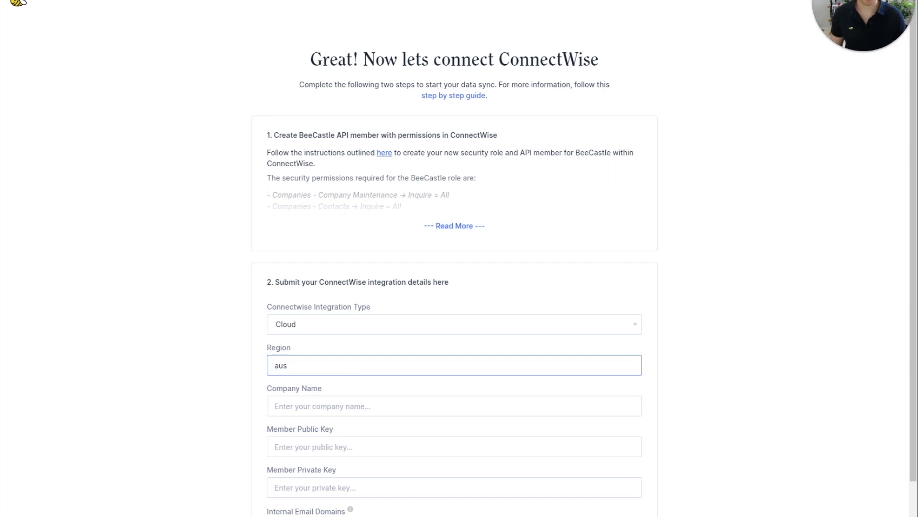
{"action": "left_click", "coordinate": [344, 406]}
{"action": "type", "text": "BeeCastle"}
{"action": "scroll", "coordinate": [337, 381], "scroll_direction": "down", "scroll_amount": 2}
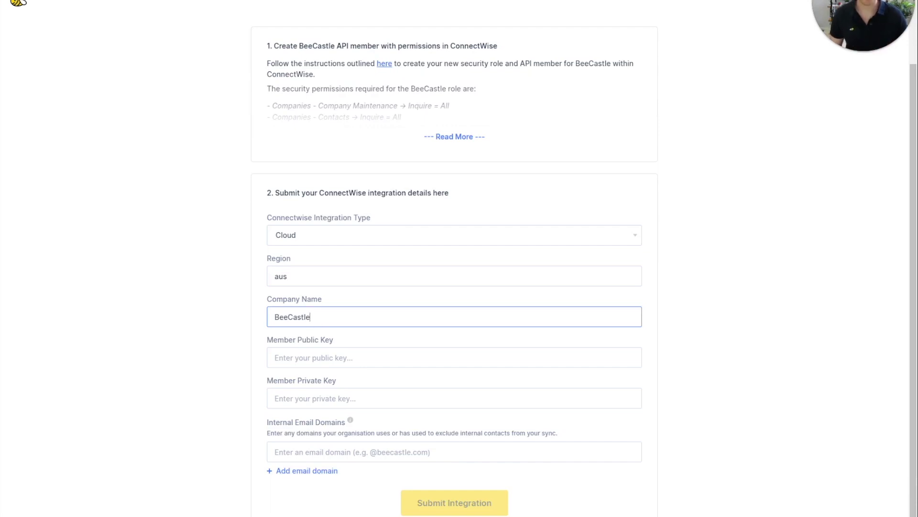
{"action": "left_click", "coordinate": [385, 451]}
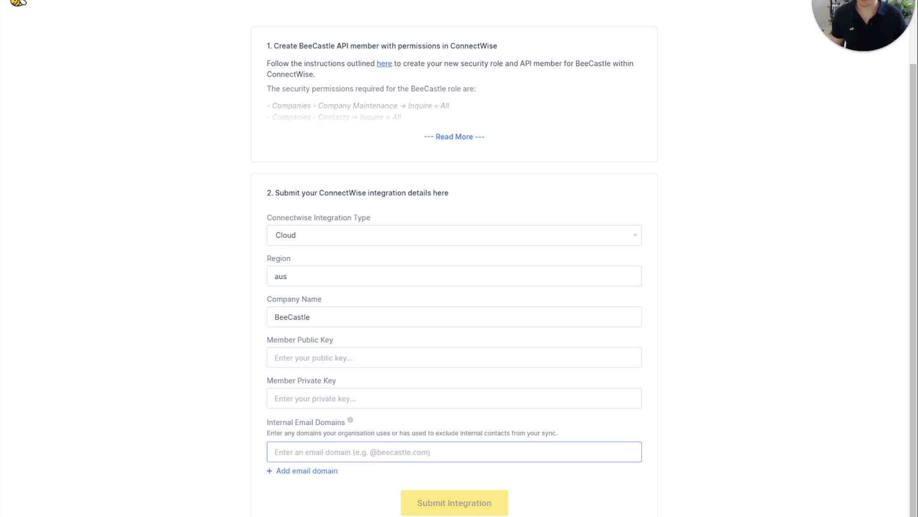
{"action": "type", "text": "beecastl"}
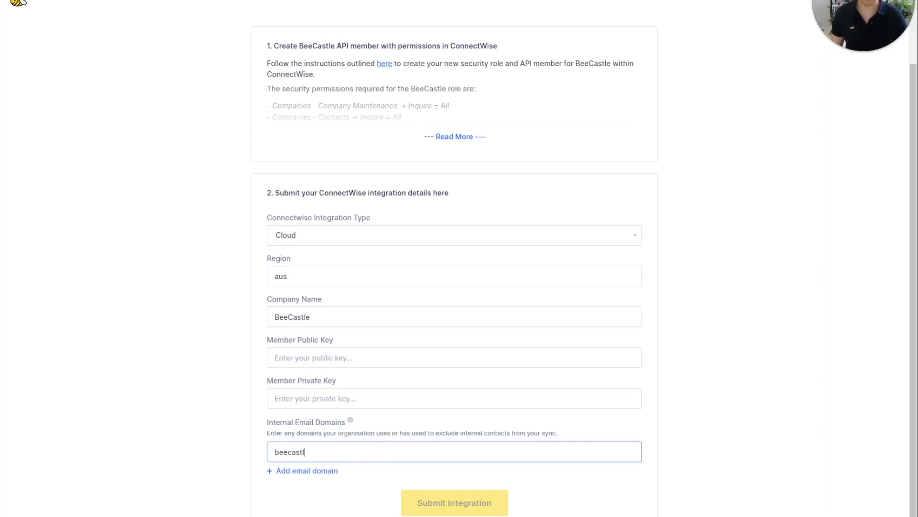
{"action": "type", "text": "eit.com"}
{"action": "left_click", "coordinate": [493, 503]}
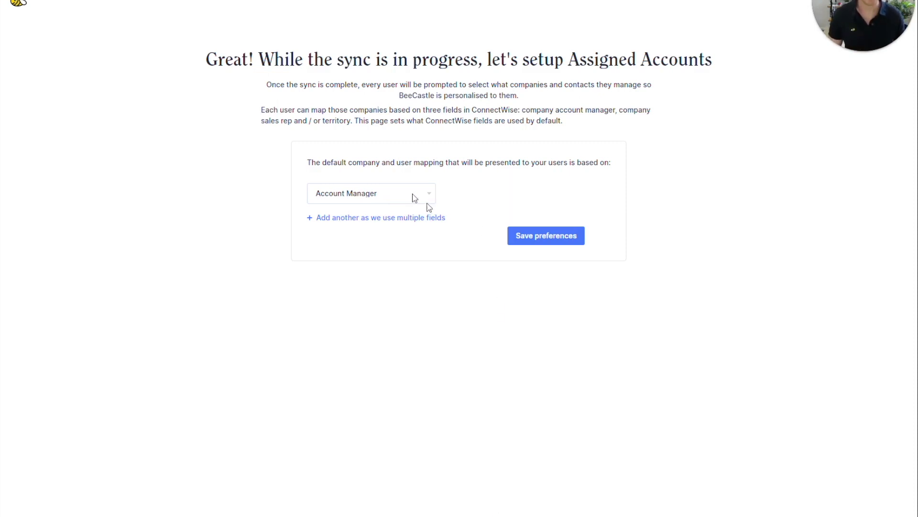
Keep Account Manager as the account mapping field and save the assigned accounts preferences.
{"action": "left_click", "coordinate": [409, 193]}
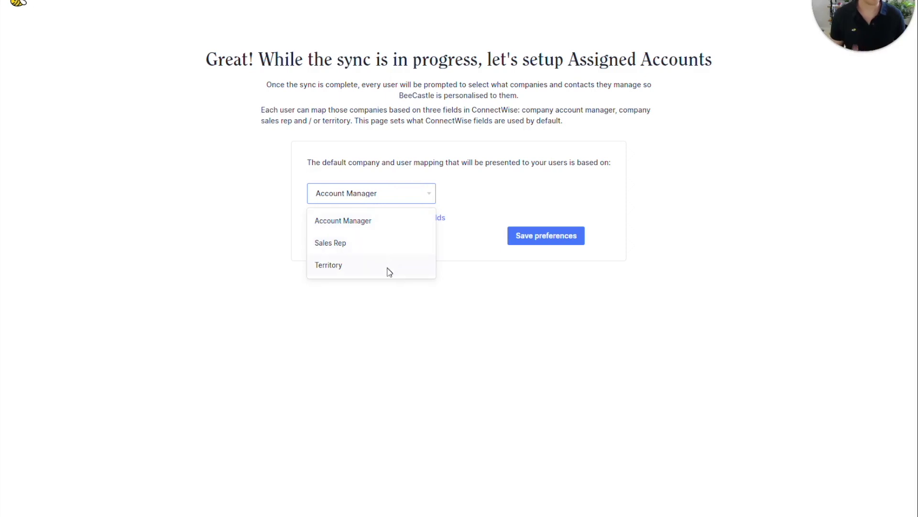
{"action": "left_click", "coordinate": [209, 234]}
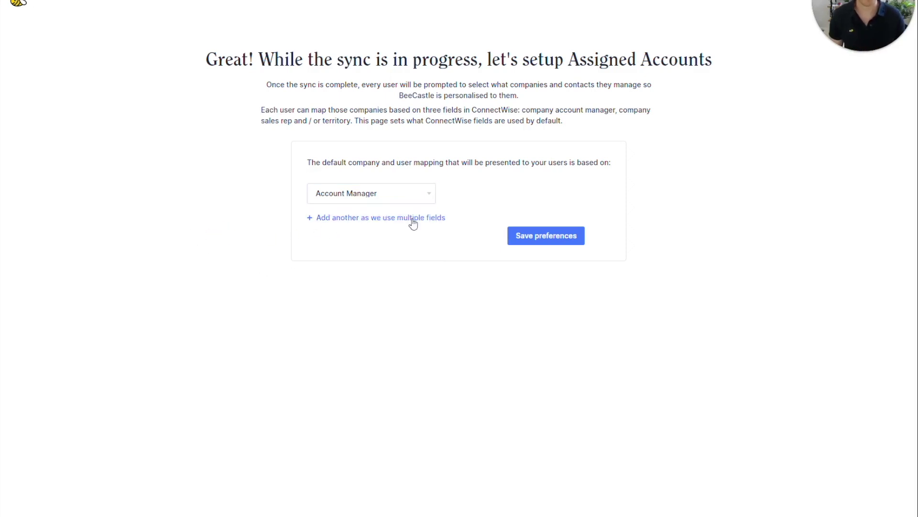
{"action": "left_click", "coordinate": [549, 238]}
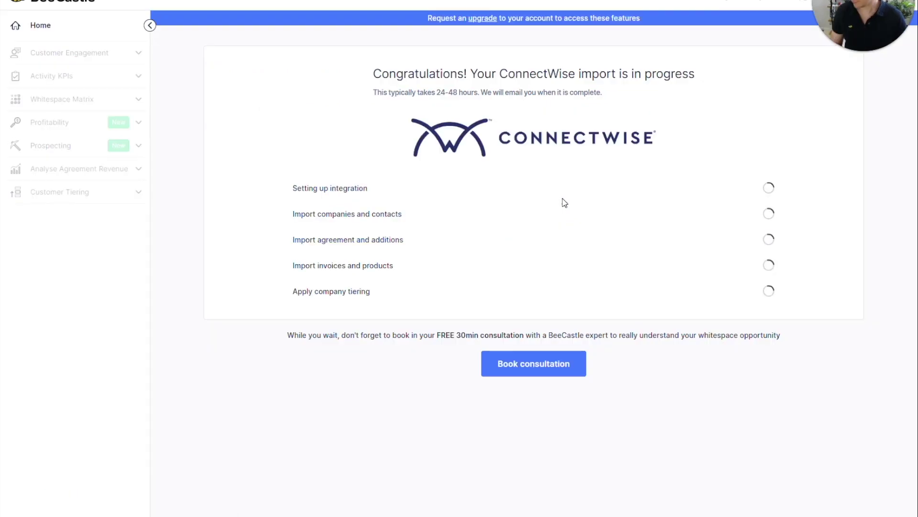